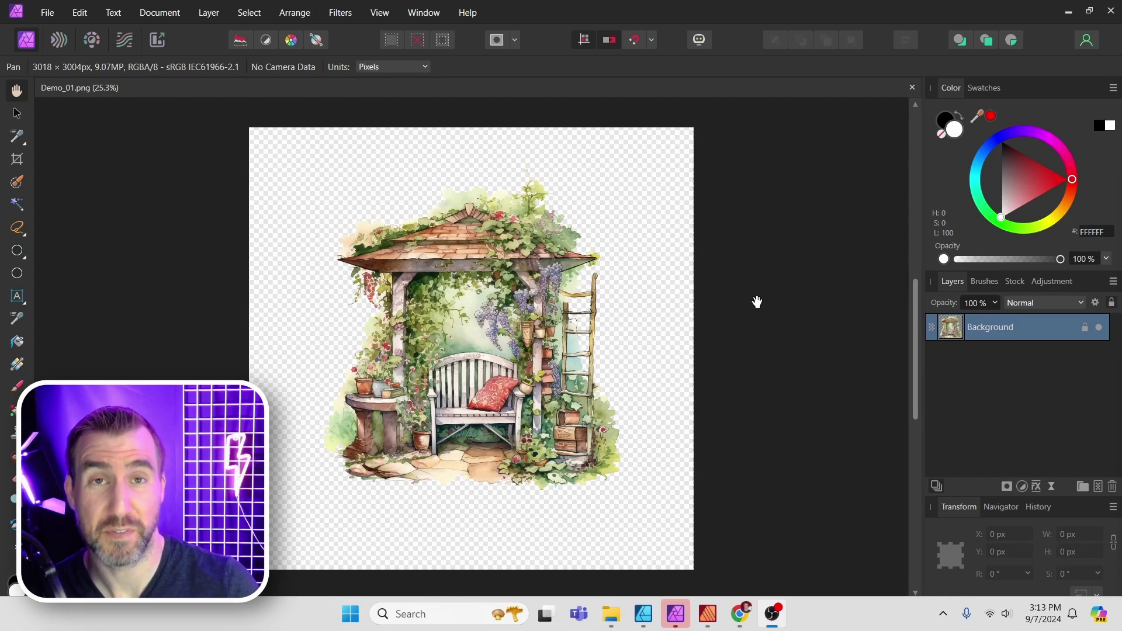
- Clip the garden PNG's canvas to its artwork (2052×2184 px) and save it
{"action": "left_click", "coordinate": [170, 14]}
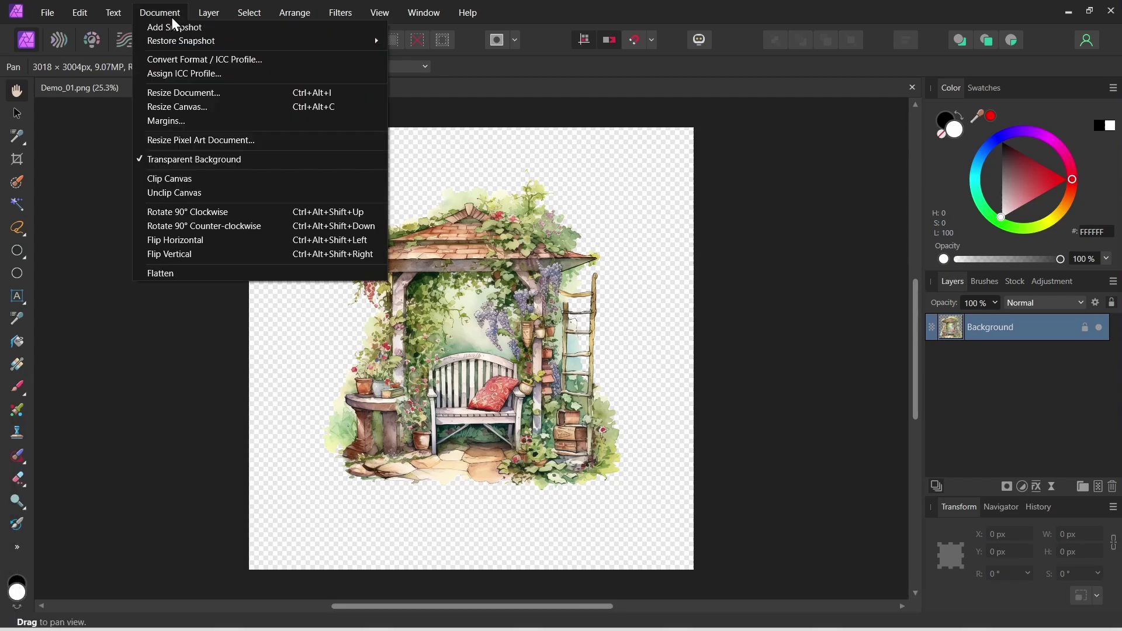
{"action": "left_click", "coordinate": [211, 178]}
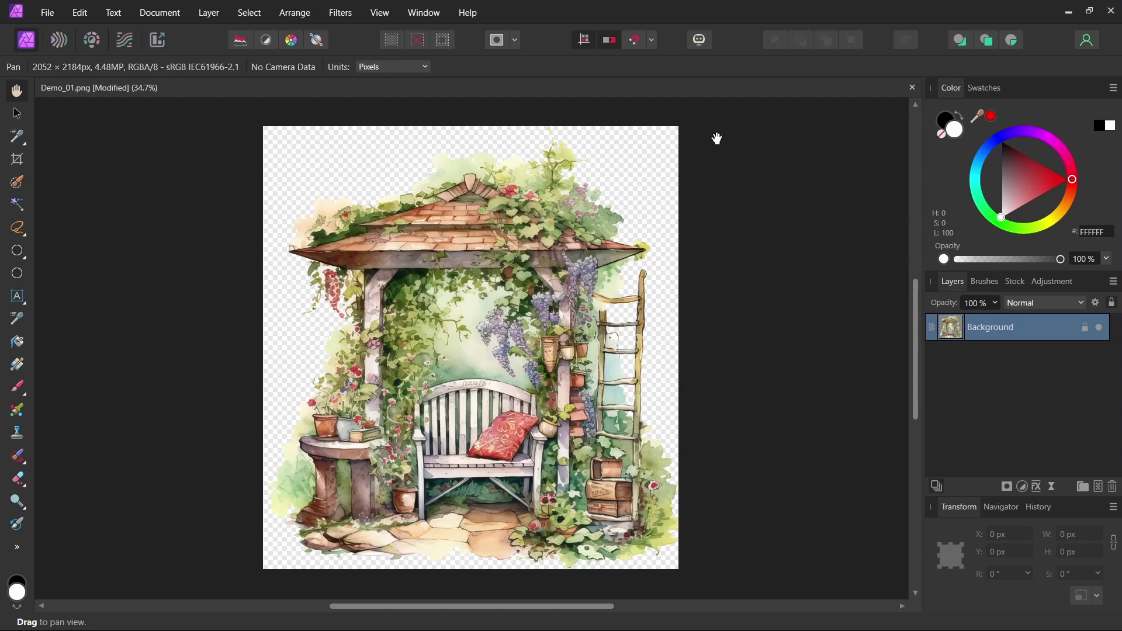
{"action": "left_click", "coordinate": [47, 13]}
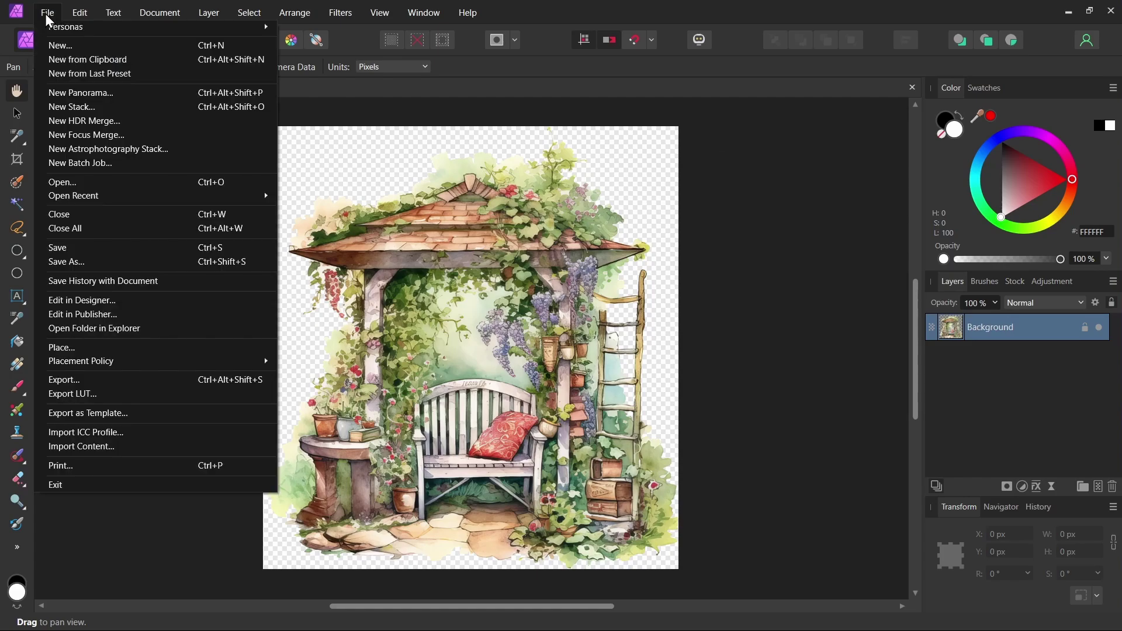
{"action": "left_click", "coordinate": [109, 249]}
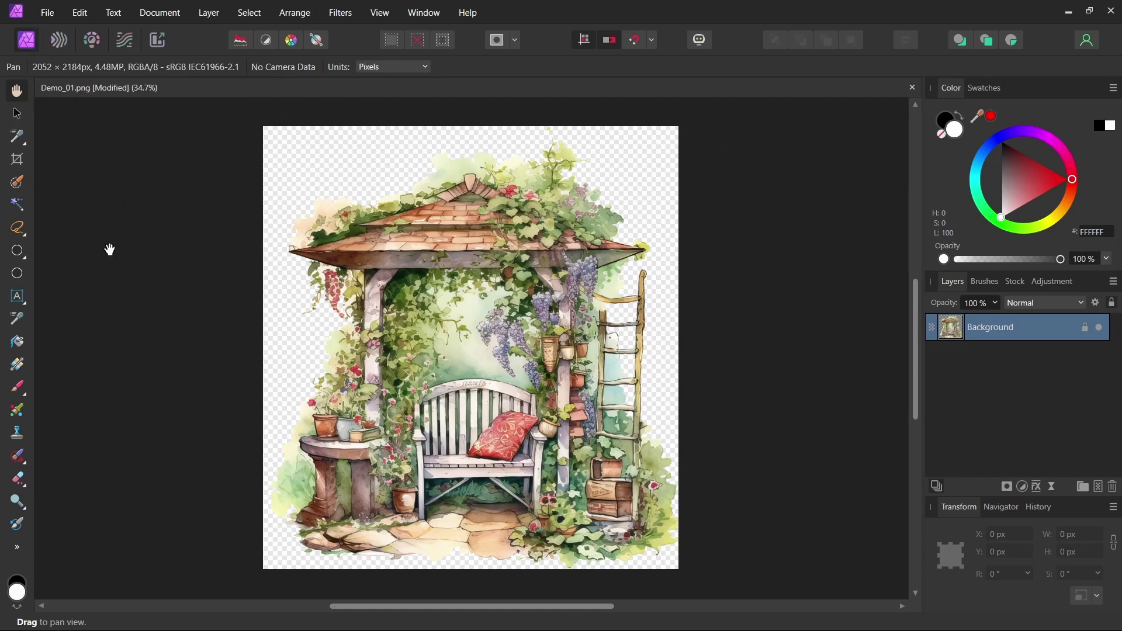
- Close Demo_01.png and reopen it in Affinity Photo 2 from Explorer
{"action": "left_click", "coordinate": [912, 87]}
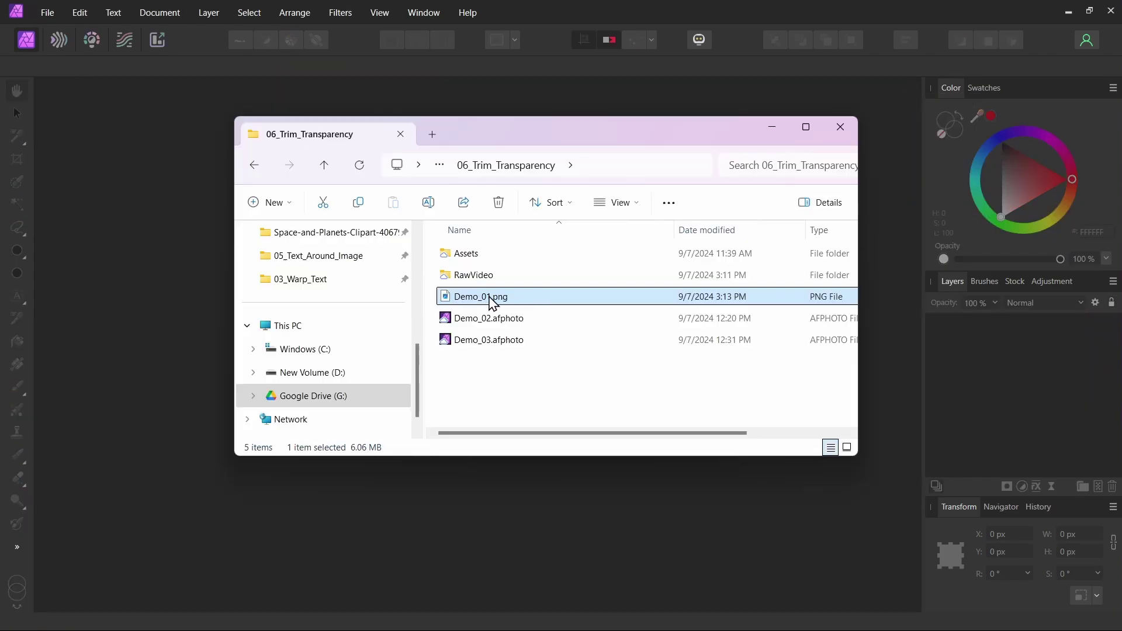
{"action": "right_click", "coordinate": [491, 300]}
{"action": "mouse_move", "coordinate": [547, 278]}
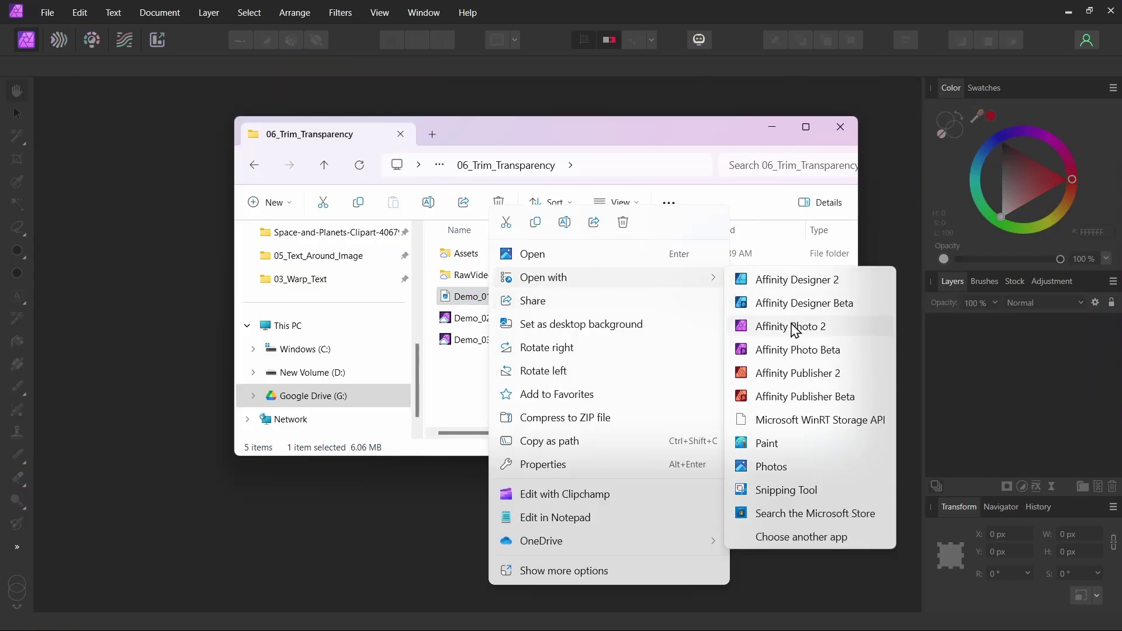
{"action": "left_click", "coordinate": [795, 327]}
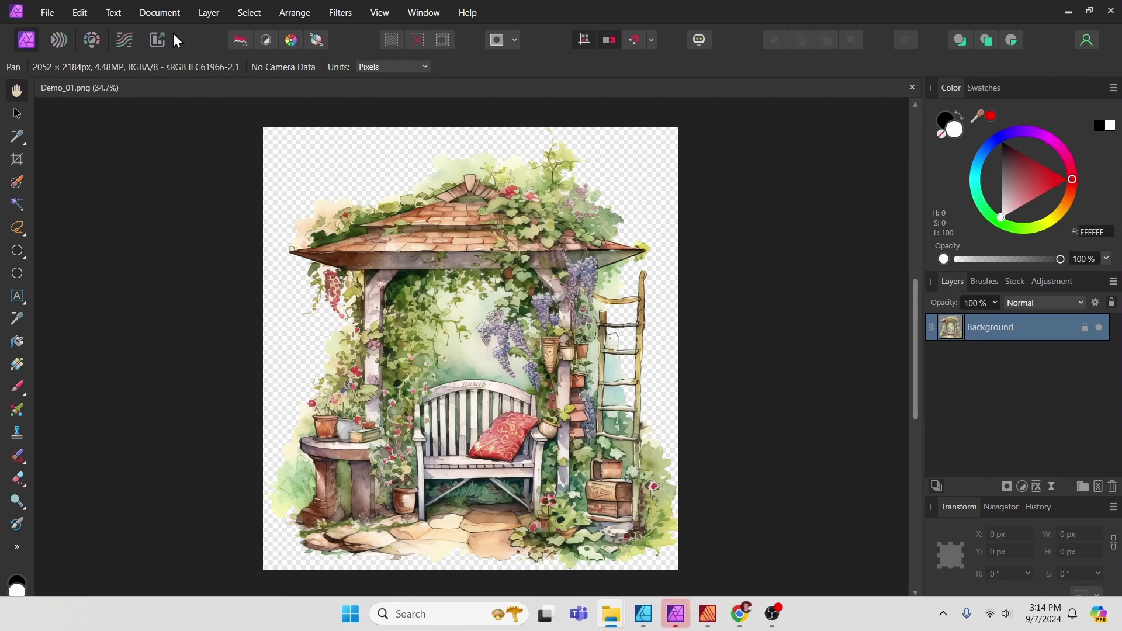
- Show the Document menu's Clip Canvas command again before moving to blank Demo_02
{"action": "left_click", "coordinate": [159, 13]}
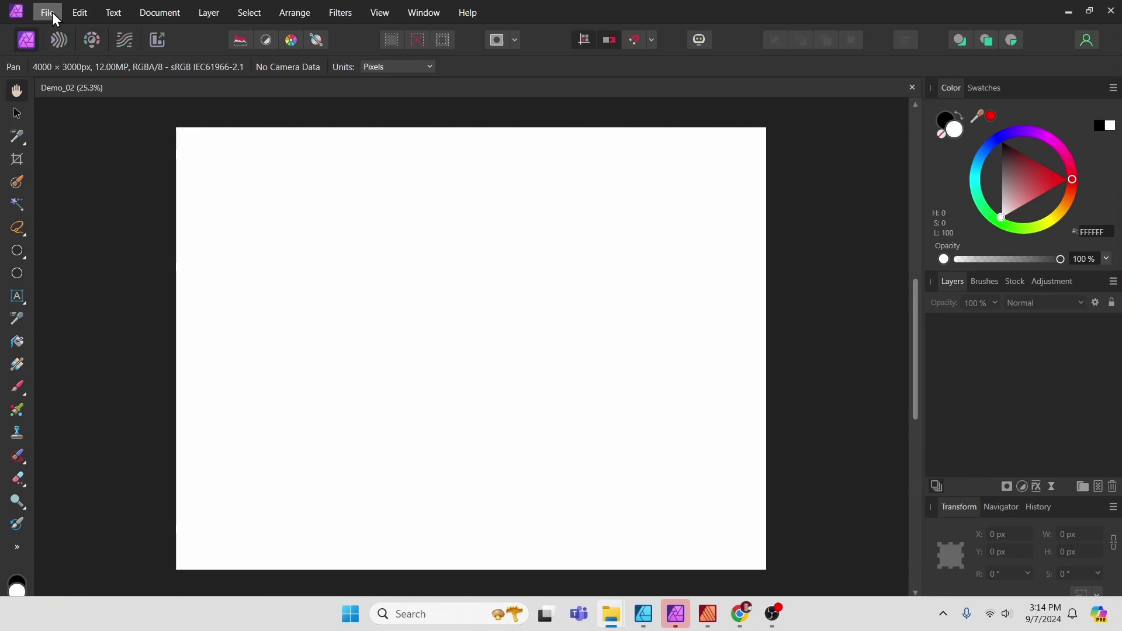
- Place Chair.png onto the Demo_02 canvas at its default size
{"action": "left_click", "coordinate": [48, 13]}
{"action": "left_click", "coordinate": [107, 348]}
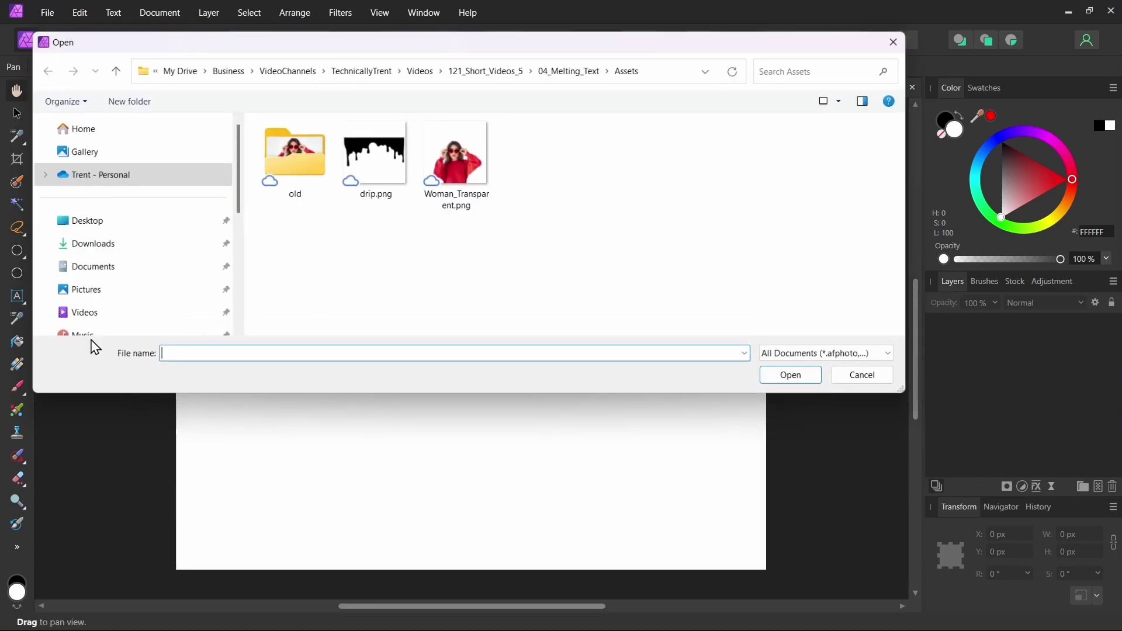
{"action": "left_click", "coordinate": [461, 147]}
{"action": "left_click", "coordinate": [796, 379]}
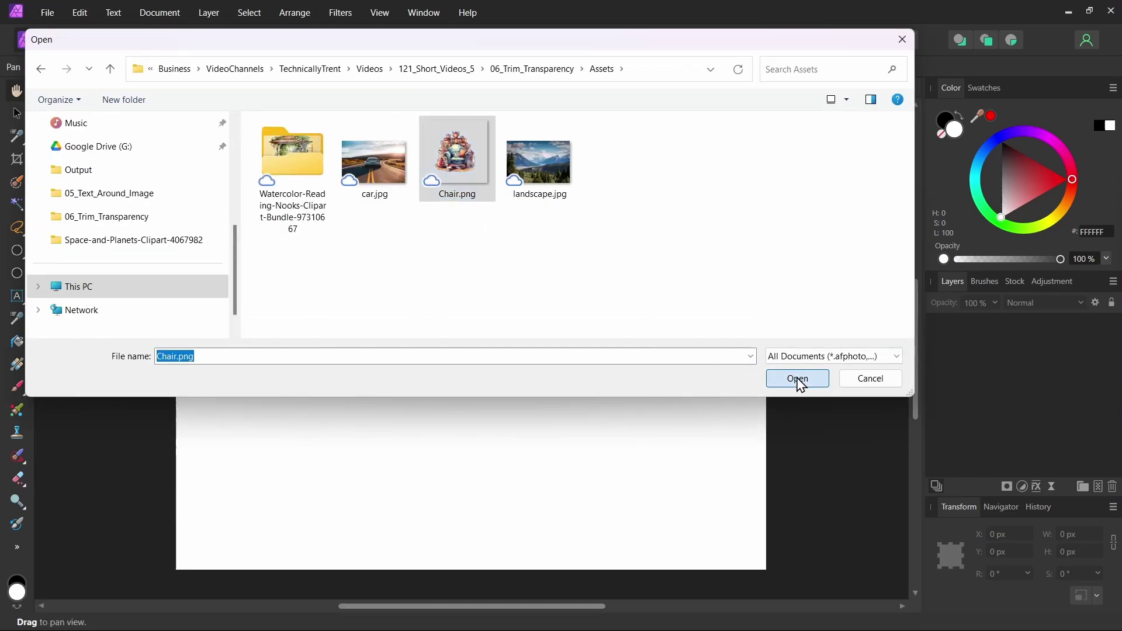
{"action": "left_click", "coordinate": [475, 317]}
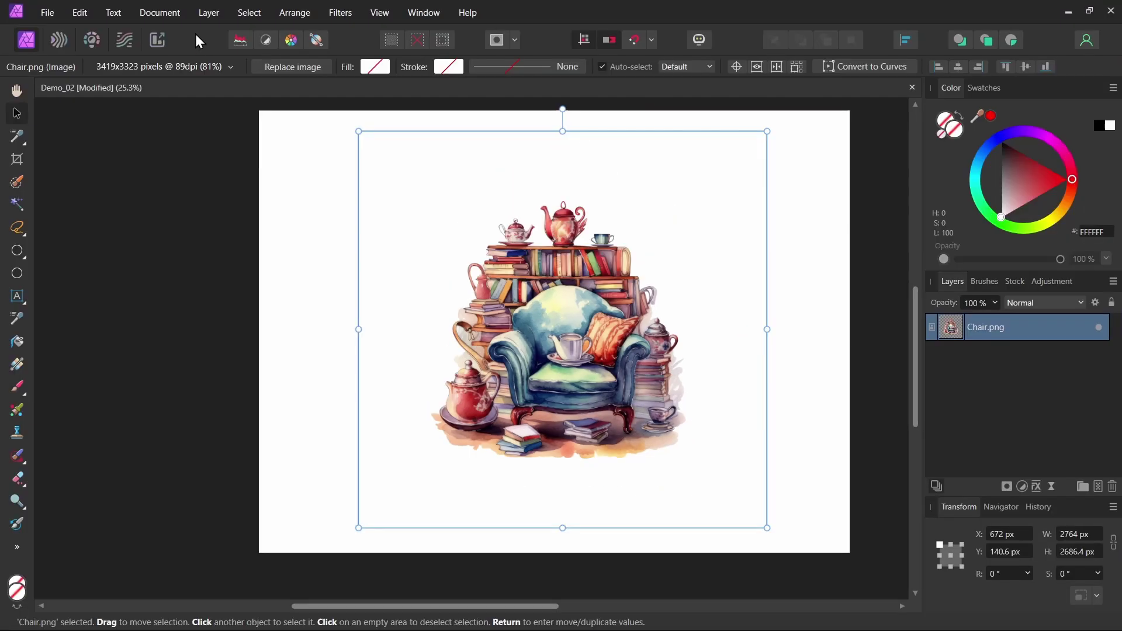
{"action": "left_click", "coordinate": [160, 13]}
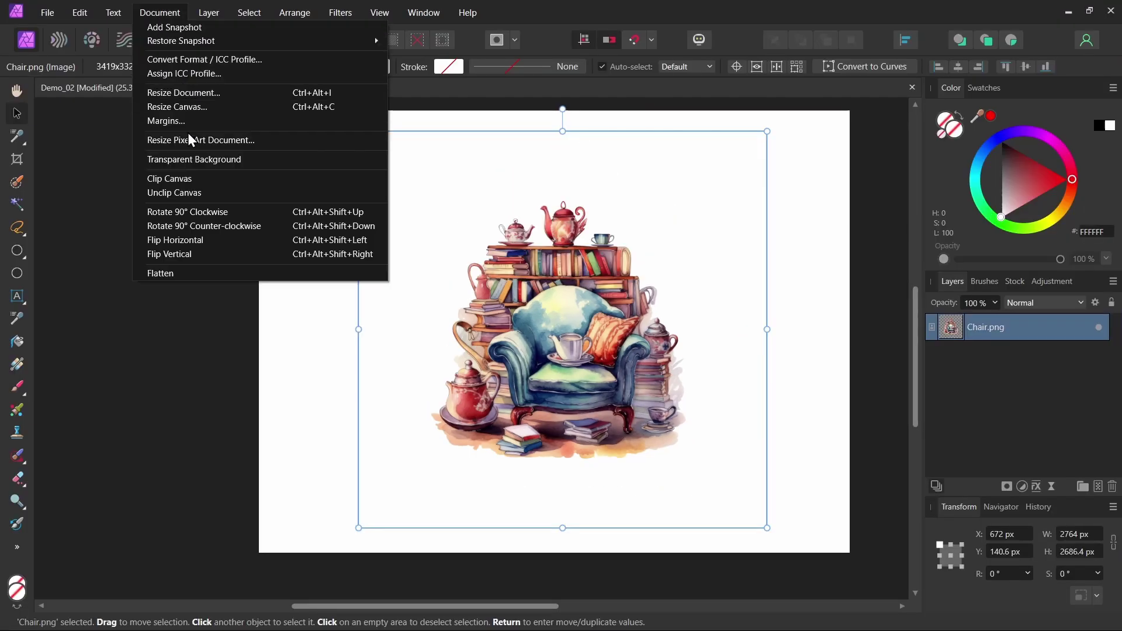
{"action": "left_click", "coordinate": [204, 178]}
{"action": "key", "text": "h"}
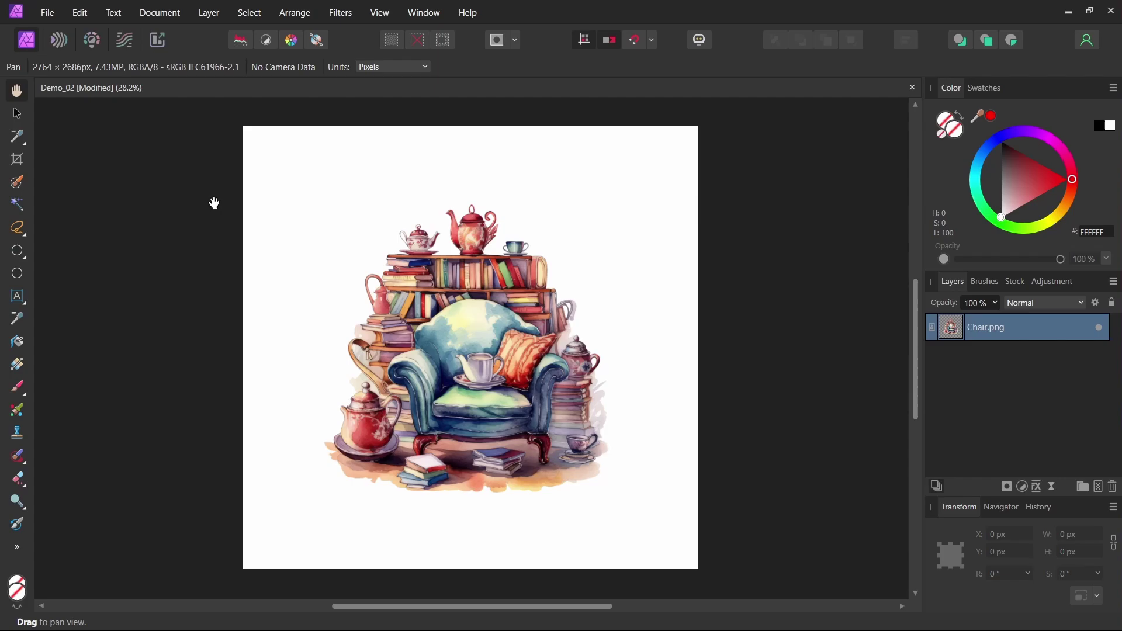
{"action": "key", "text": "ctrl+z"}
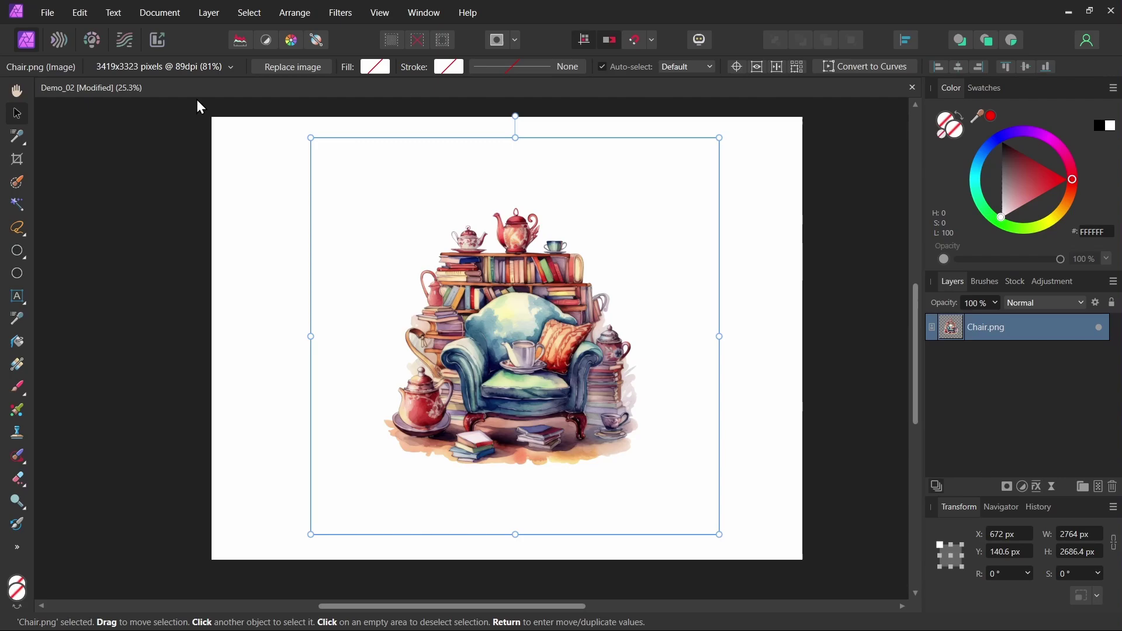
{"action": "left_click", "coordinate": [144, 12]}
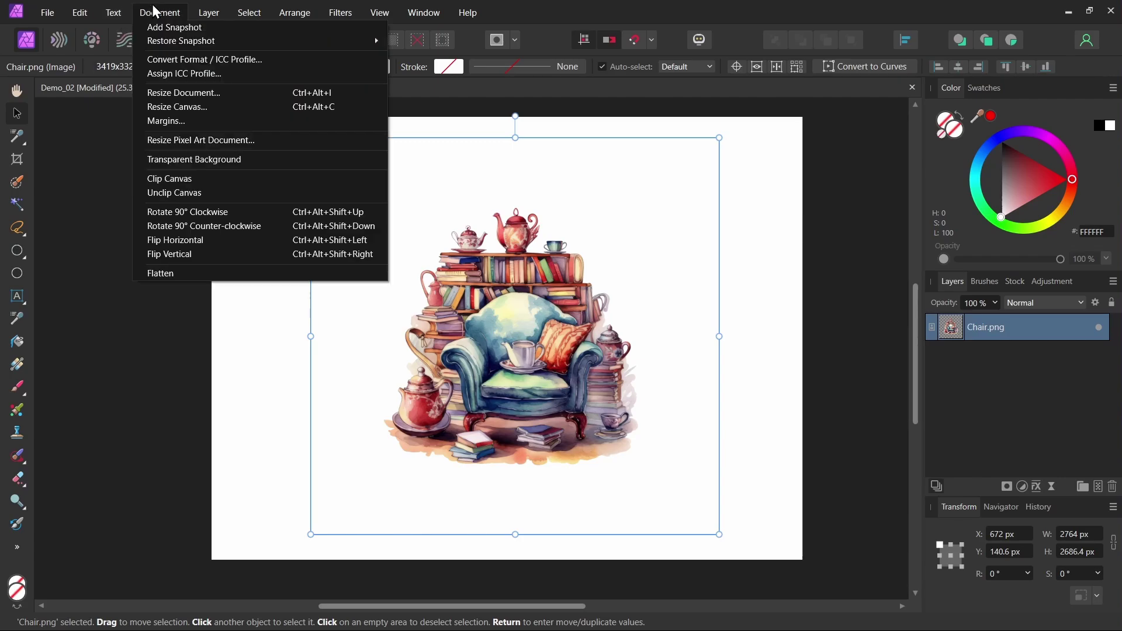
{"action": "left_click", "coordinate": [195, 178]}
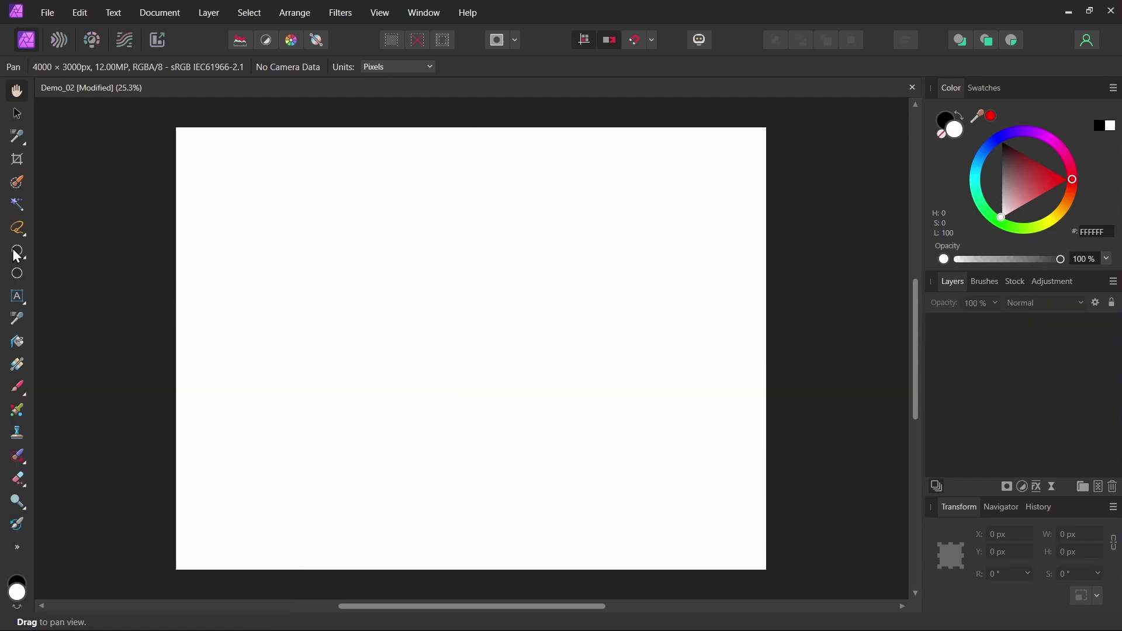
- Draw a yellow star at top-left and a magenta heart on the right of the canvas
{"action": "left_click", "coordinate": [16, 255]}
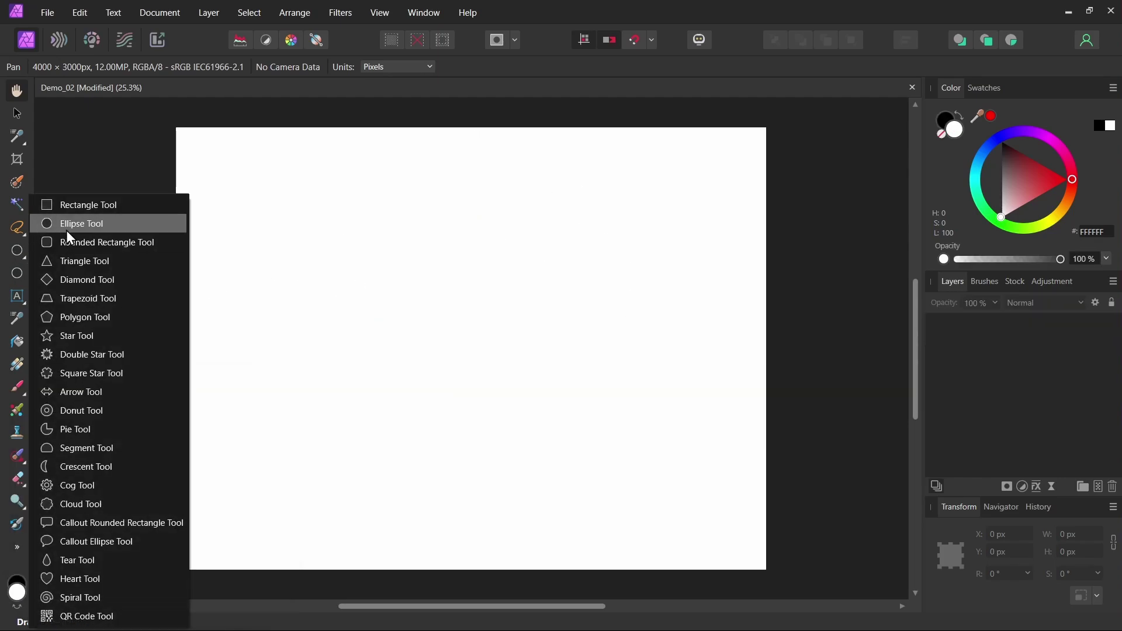
{"action": "left_click", "coordinate": [80, 337]}
{"action": "left_click_drag", "start_coordinate": [252, 158], "coordinate": [363, 246]}
{"action": "left_click", "coordinate": [16, 250]}
{"action": "left_click", "coordinate": [76, 576]}
{"action": "left_click_drag", "start_coordinate": [594, 304], "coordinate": [719, 397]}
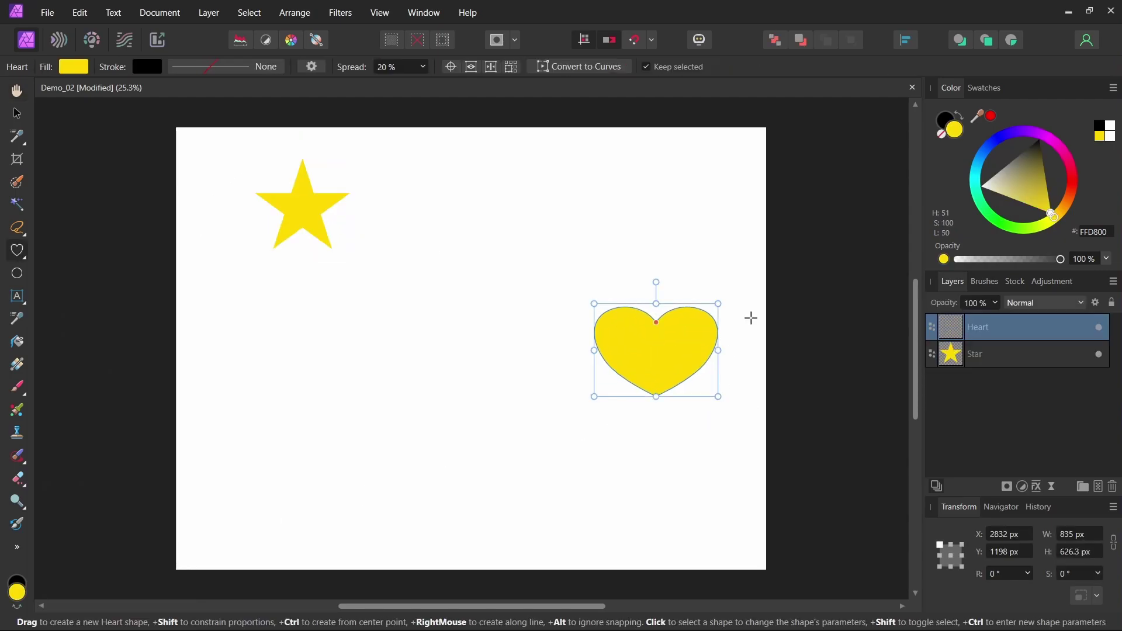
- Place landscape.jpg onto the canvas
{"action": "left_click", "coordinate": [47, 12]}
{"action": "left_click", "coordinate": [75, 348]}
{"action": "left_click", "coordinate": [538, 161]}
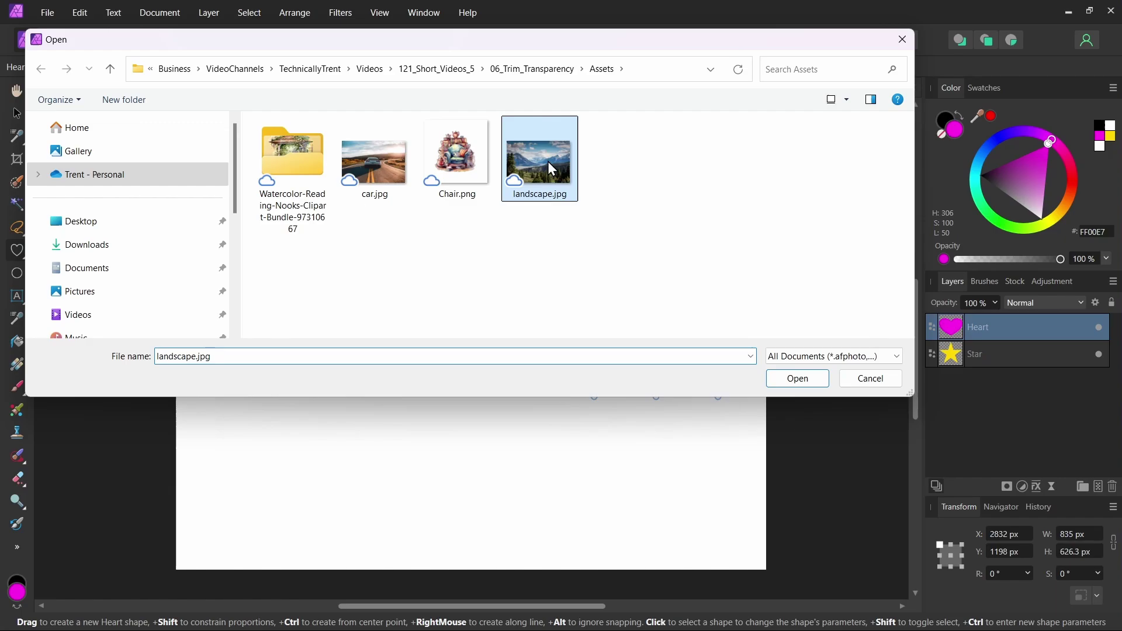
{"action": "left_click", "coordinate": [799, 379]}
- Try Clip Canvas, then undo it back to the 4000×3000 canvas
{"action": "left_click", "coordinate": [160, 13]}
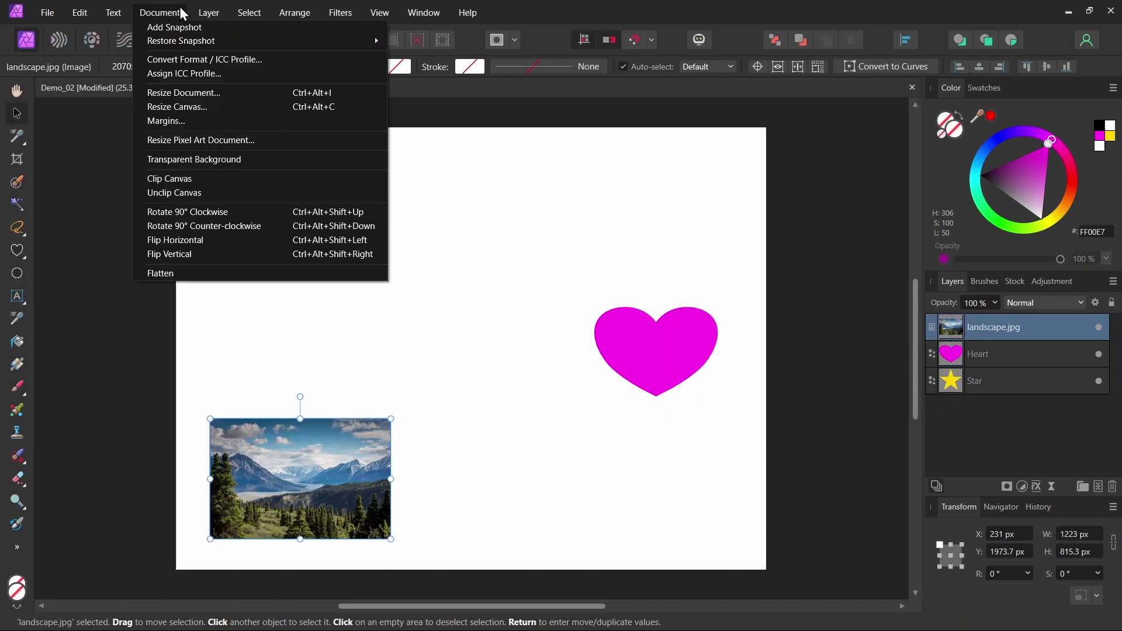
{"action": "left_click", "coordinate": [211, 181]}
{"action": "key", "text": "h"}
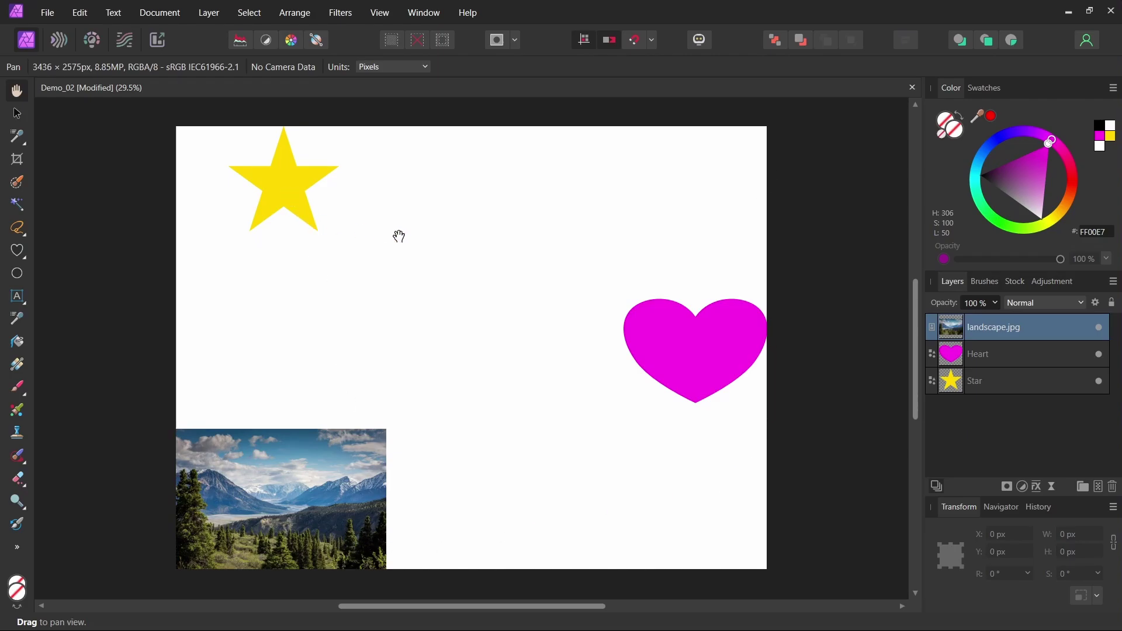
{"action": "key", "text": "ctrl+z"}
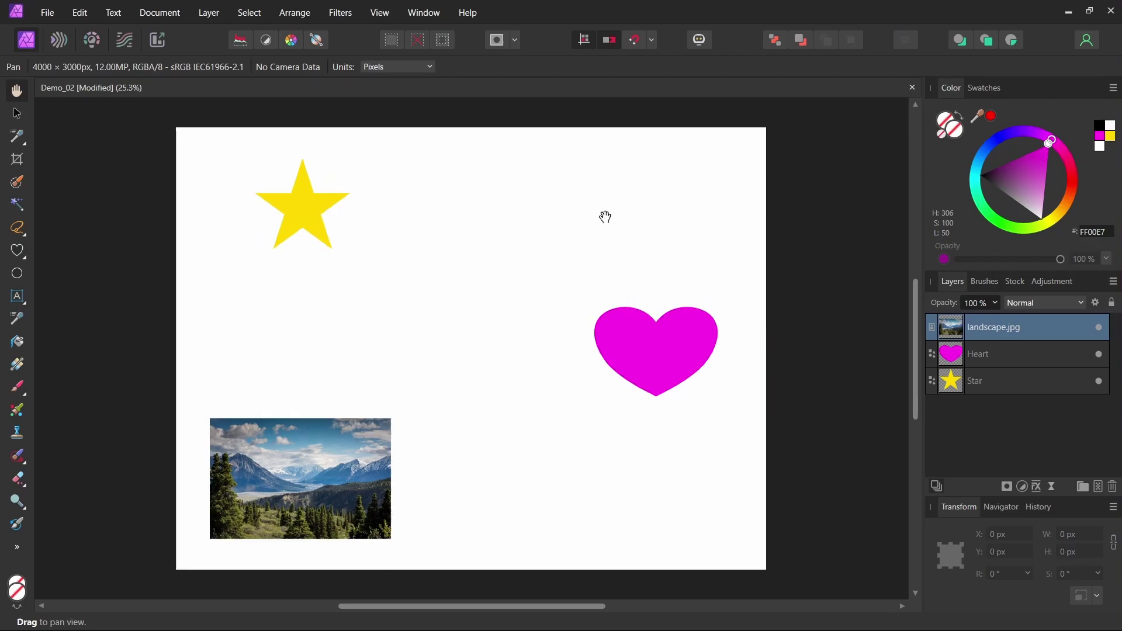
- Place car.jpg, shrink it to 931×621 px and push it past the top-right canvas edge
{"action": "left_click", "coordinate": [48, 17]}
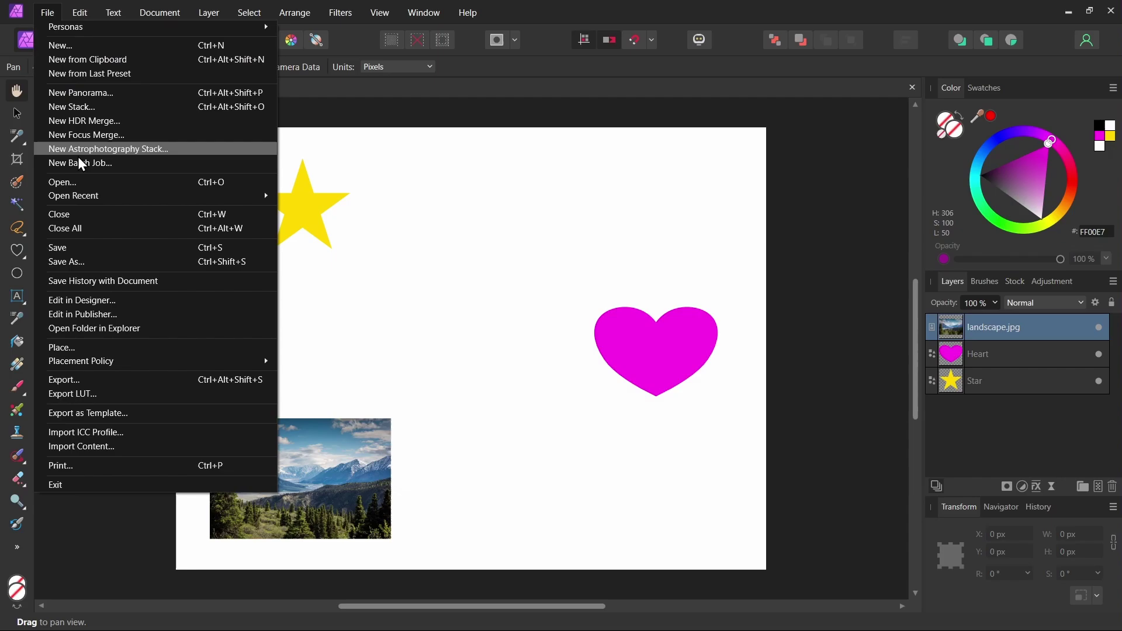
{"action": "left_click", "coordinate": [87, 346]}
{"action": "left_click", "coordinate": [374, 159]}
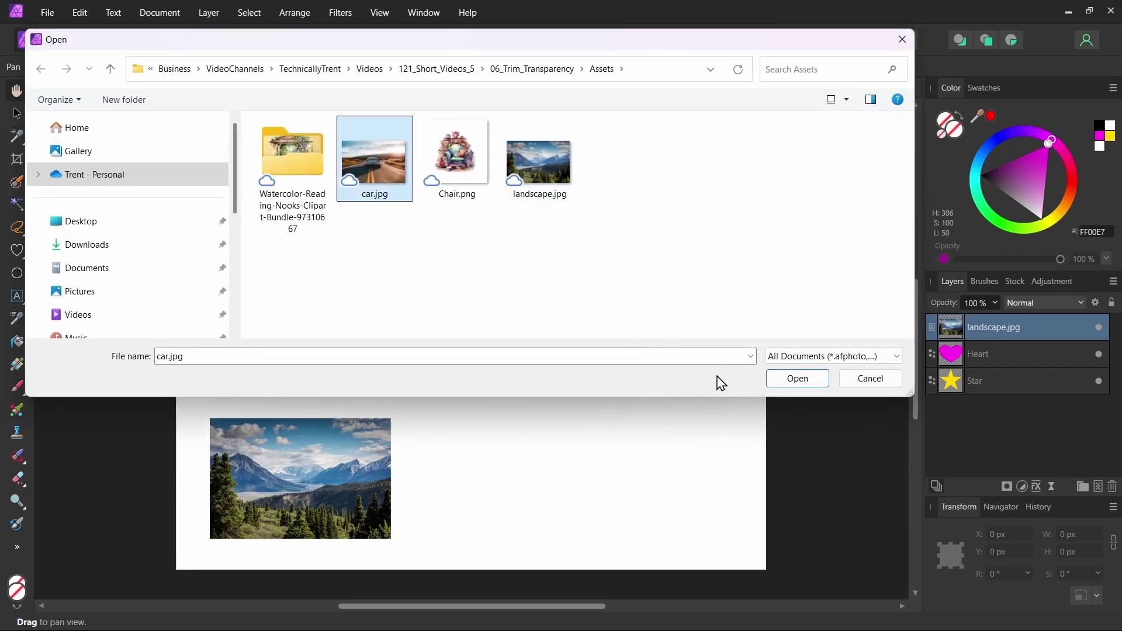
{"action": "left_click", "coordinate": [797, 378]}
{"action": "left_click", "coordinate": [666, 211]}
{"action": "left_click_drag", "start_coordinate": [816, 105], "coordinate": [604, 181]}
{"action": "left_click_drag", "start_coordinate": [582, 248], "coordinate": [786, 182]}
{"action": "key", "text": "ctrl+d"}
{"action": "scroll", "coordinate": [786, 187], "scroll_direction": "left", "scroll_amount": 2}
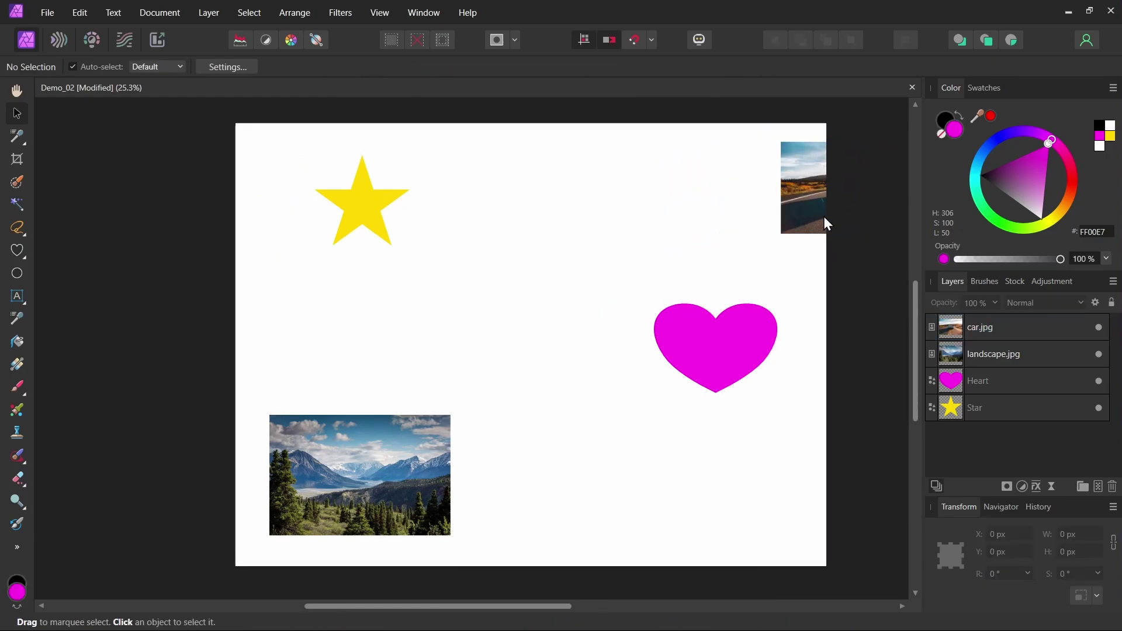
- Clip Canvas to trim the car photo's overhang at the canvas edge
{"action": "left_click", "coordinate": [160, 12]}
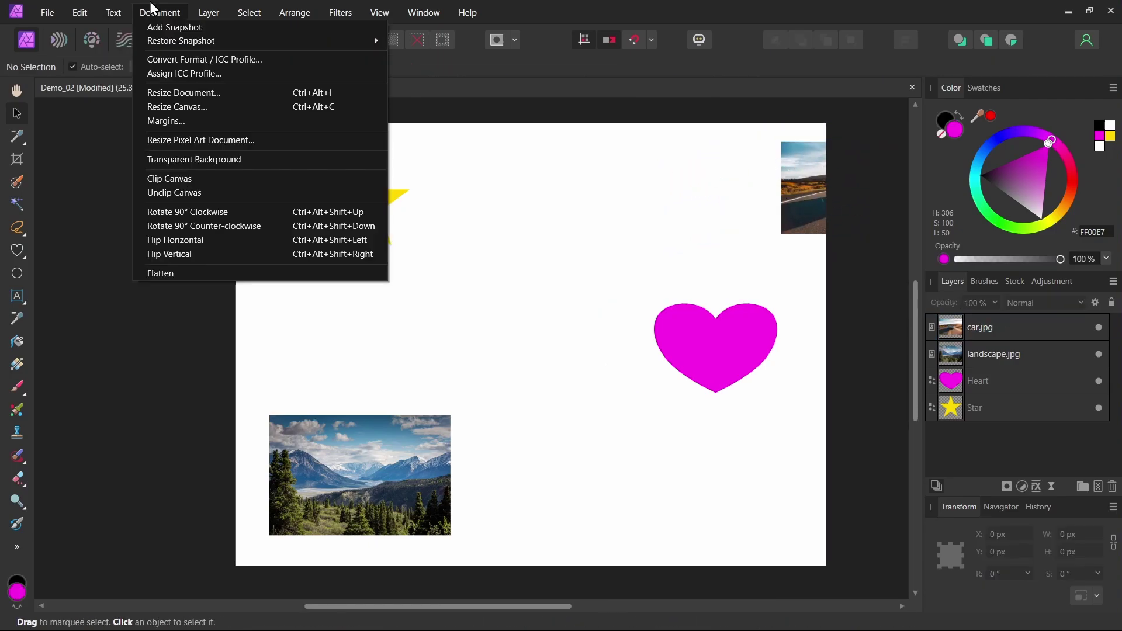
{"action": "left_click", "coordinate": [176, 178]}
{"action": "key", "text": "h"}
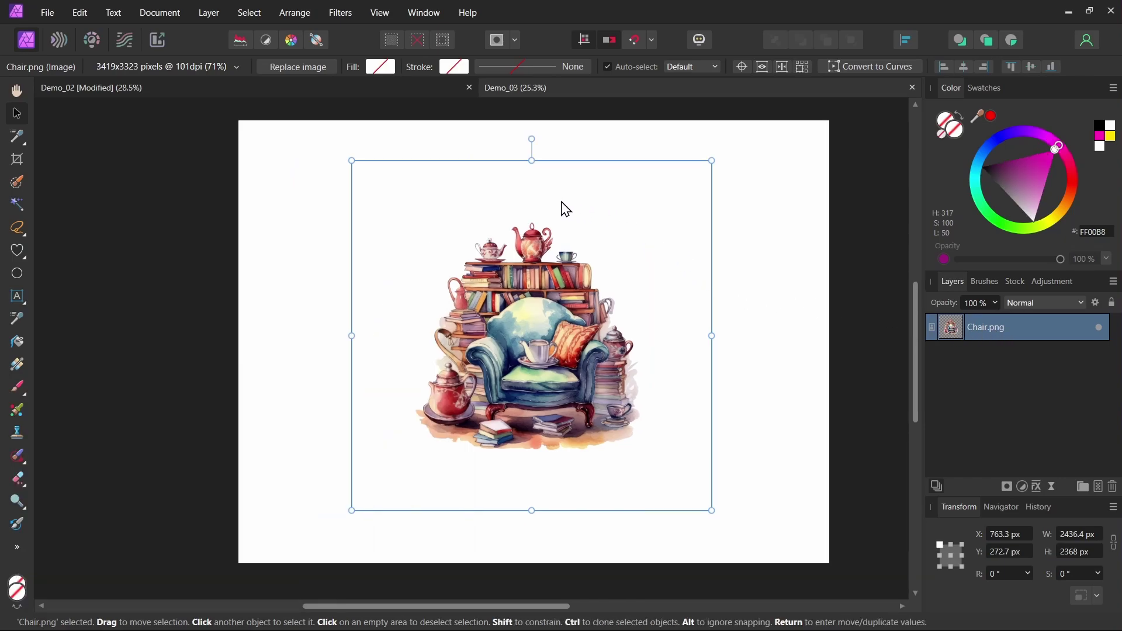
- Rasterize & Trim the Chair.png layer into a 1522×1544 px pixel layer
{"action": "right_click", "coordinate": [987, 327]}
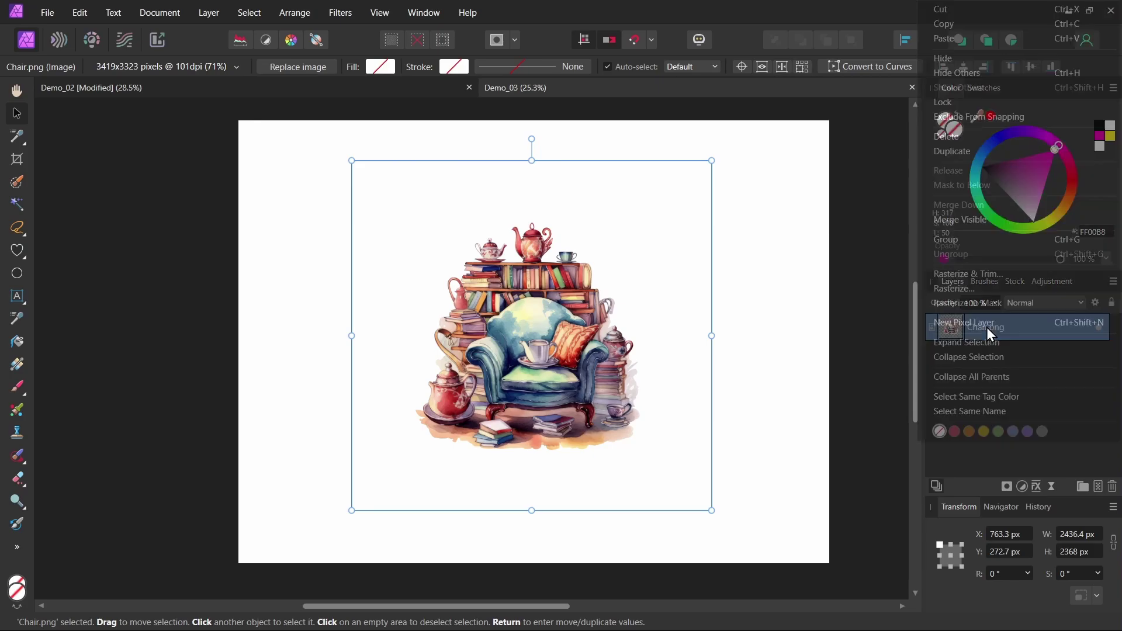
{"action": "left_click", "coordinate": [1003, 275]}
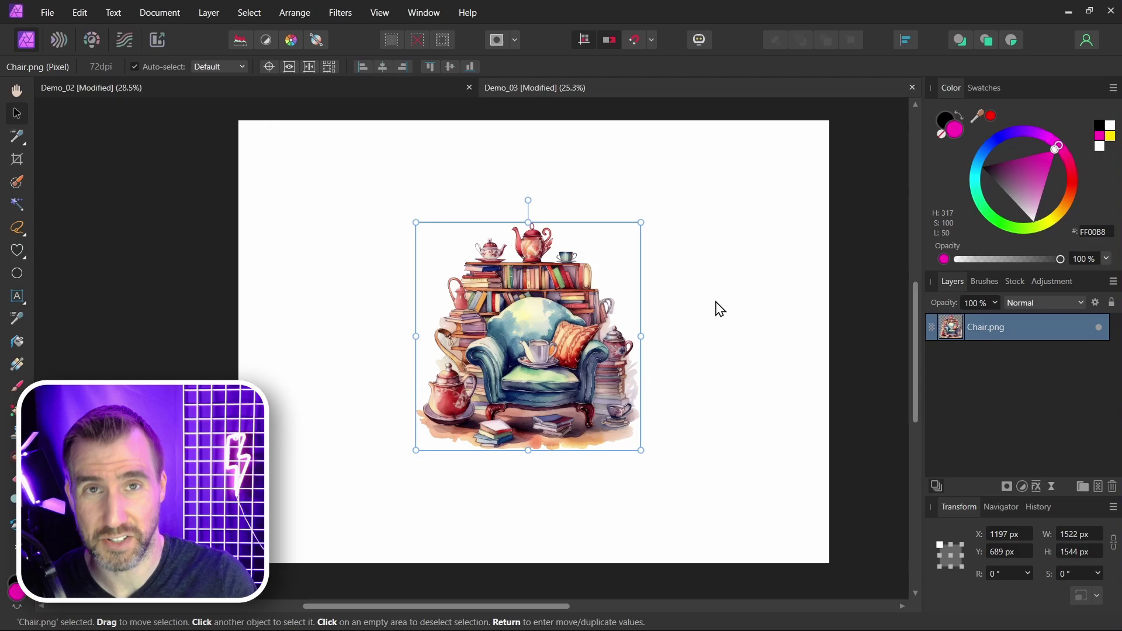
- Shrink the chair tiny, Rasterize & Trim it, enlarge it to show the blur, then undo
{"action": "key", "text": "ctrl+z"}
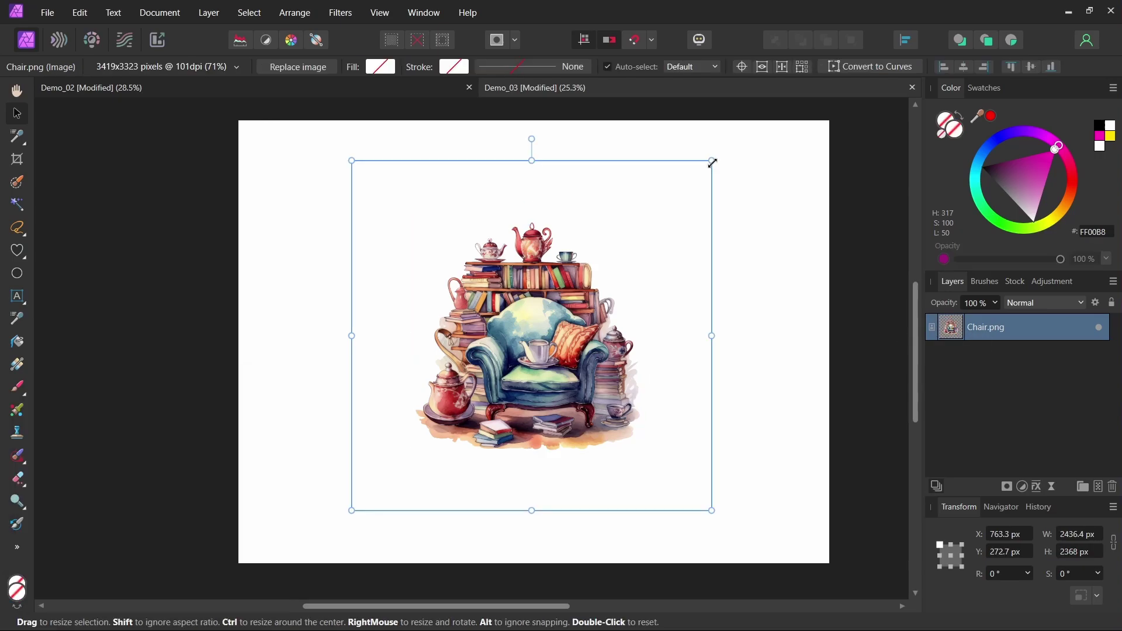
{"action": "left_click_drag", "start_coordinate": [712, 163], "coordinate": [370, 494]}
{"action": "right_click", "coordinate": [996, 324]}
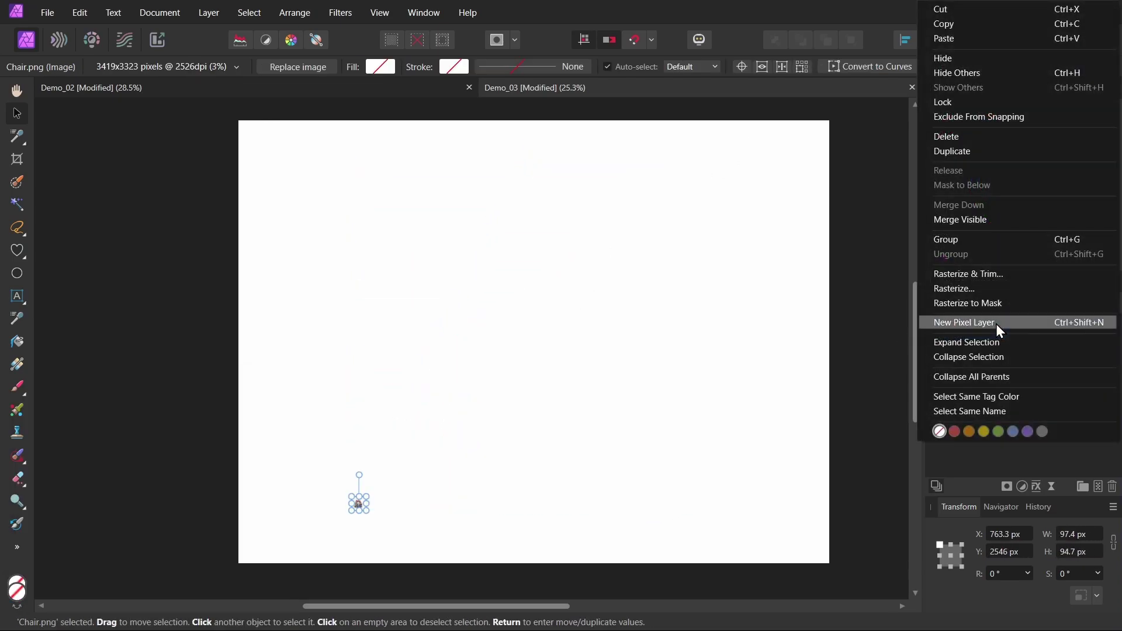
{"action": "left_click", "coordinate": [1005, 274]}
{"action": "left_click_drag", "start_coordinate": [366, 496], "coordinate": [689, 316]}
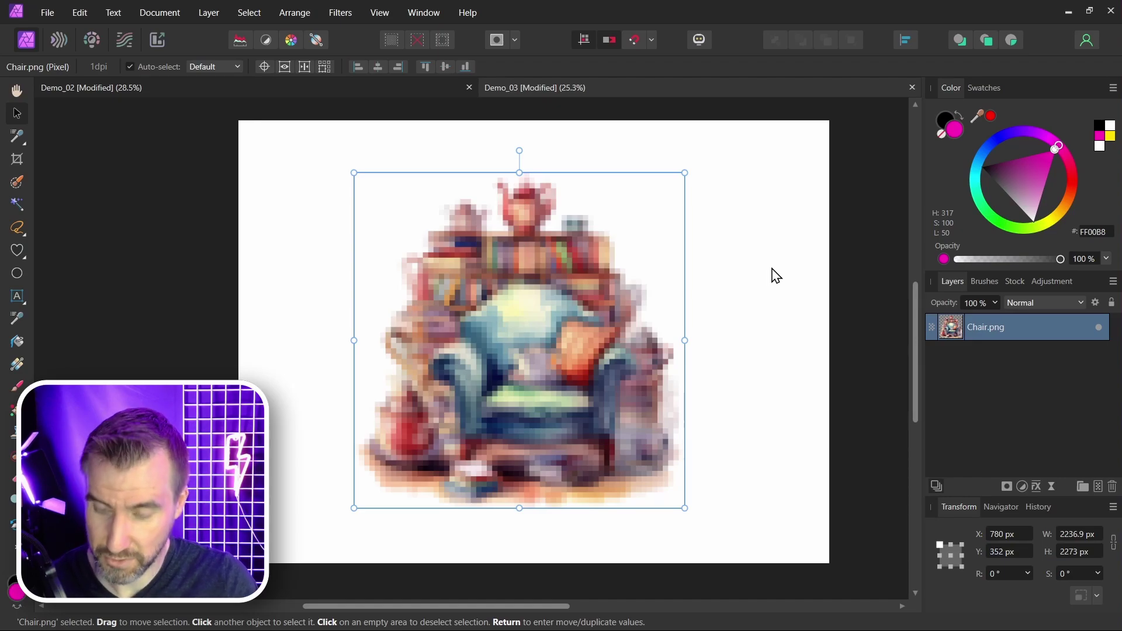
{"action": "key", "text": "ctrl+z"}
{"action": "key", "text": "ctrl+z"}
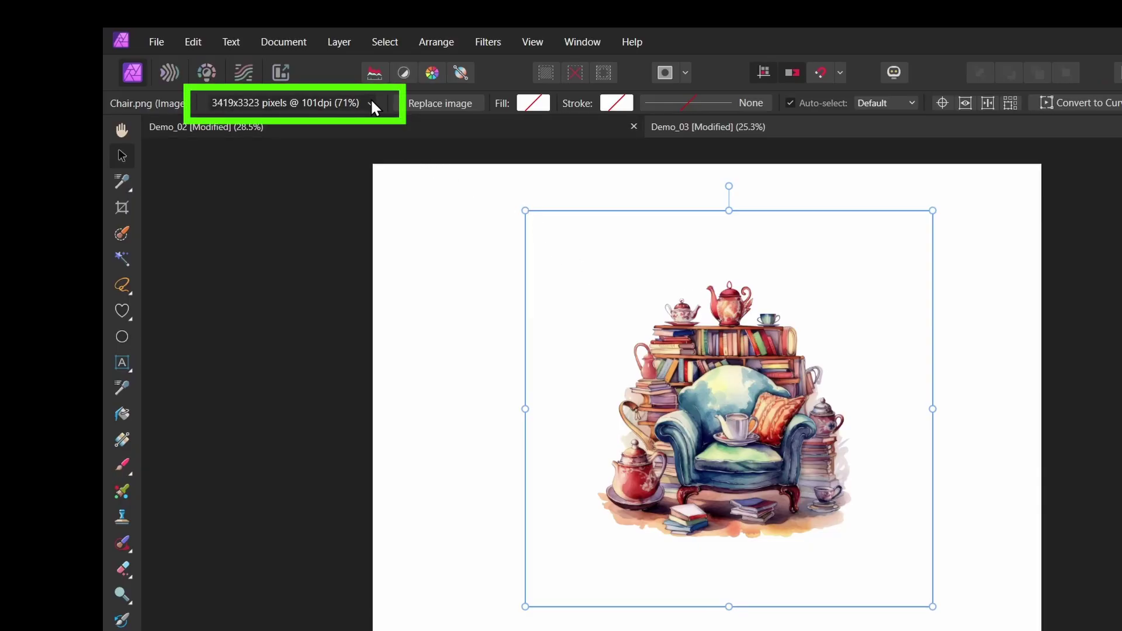
- Change the chair image's scale from 71% to 100%
{"action": "left_click", "coordinate": [372, 104]}
{"action": "left_click", "coordinate": [366, 139]}
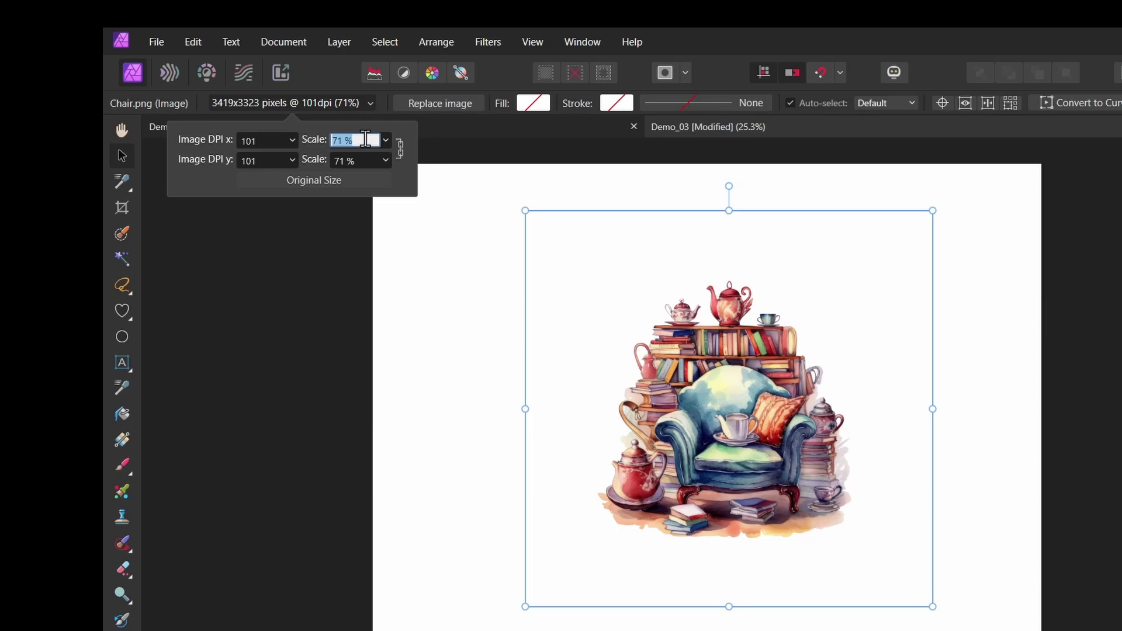
{"action": "key", "text": "Return"}
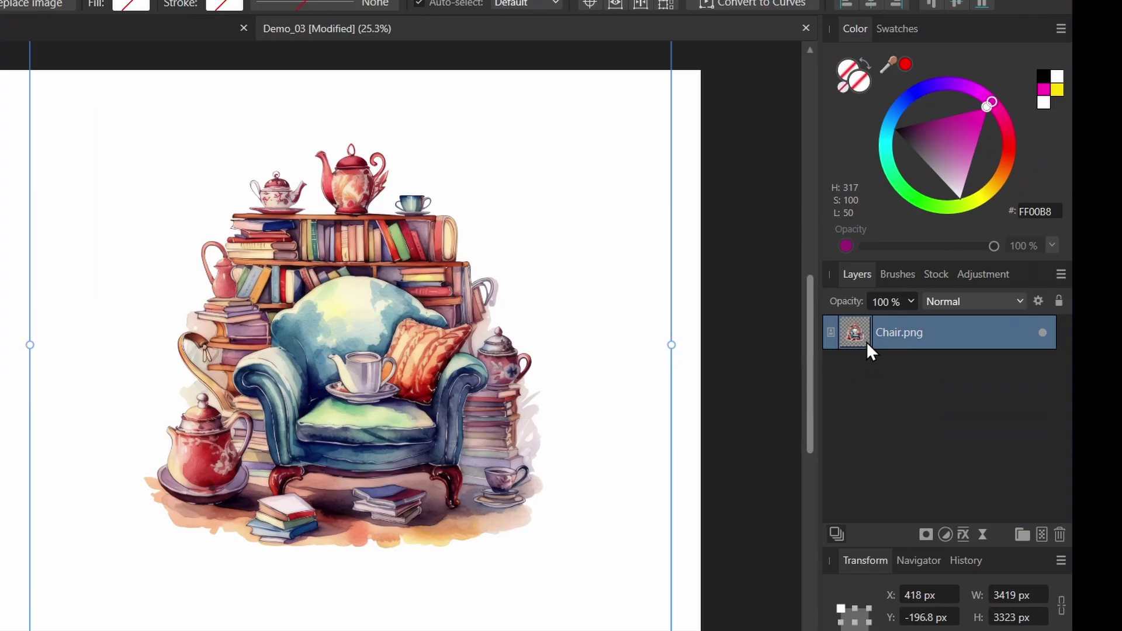
- Rasterize & Trim the chair into a 2135×2166 px pixel layer, then deselect
{"action": "right_click", "coordinate": [958, 329]}
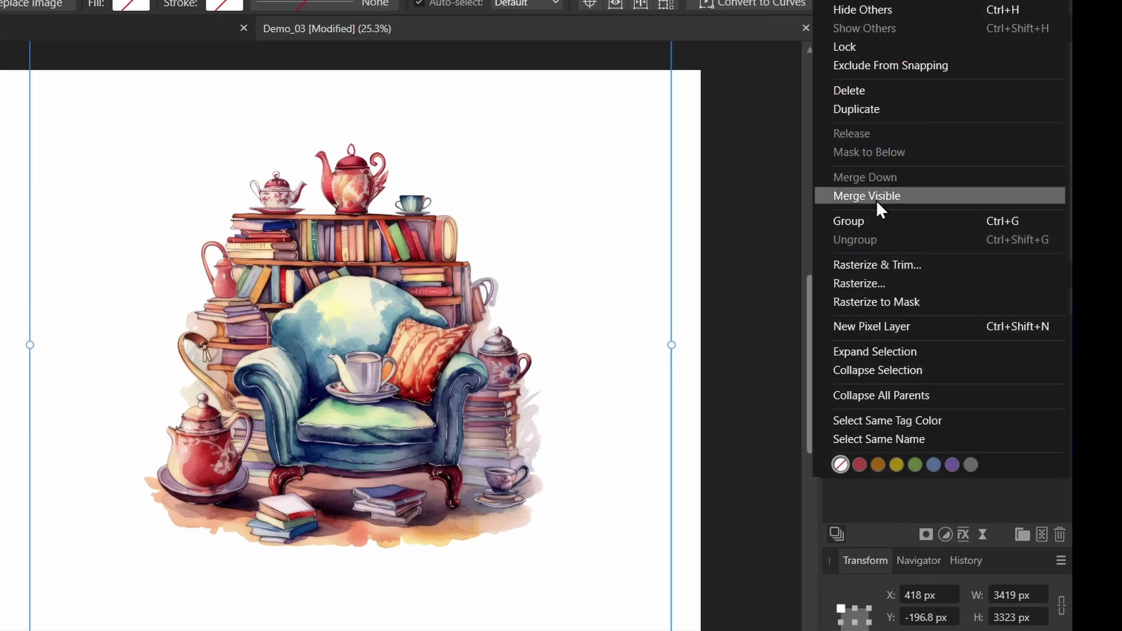
{"action": "left_click", "coordinate": [897, 265]}
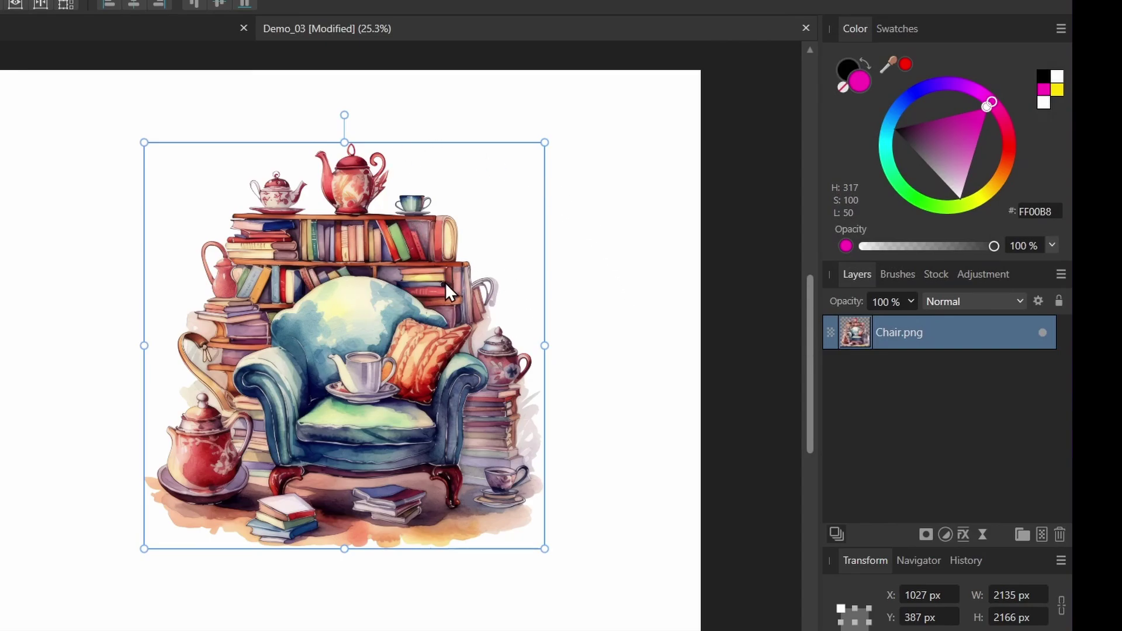
{"action": "left_click", "coordinate": [581, 260]}
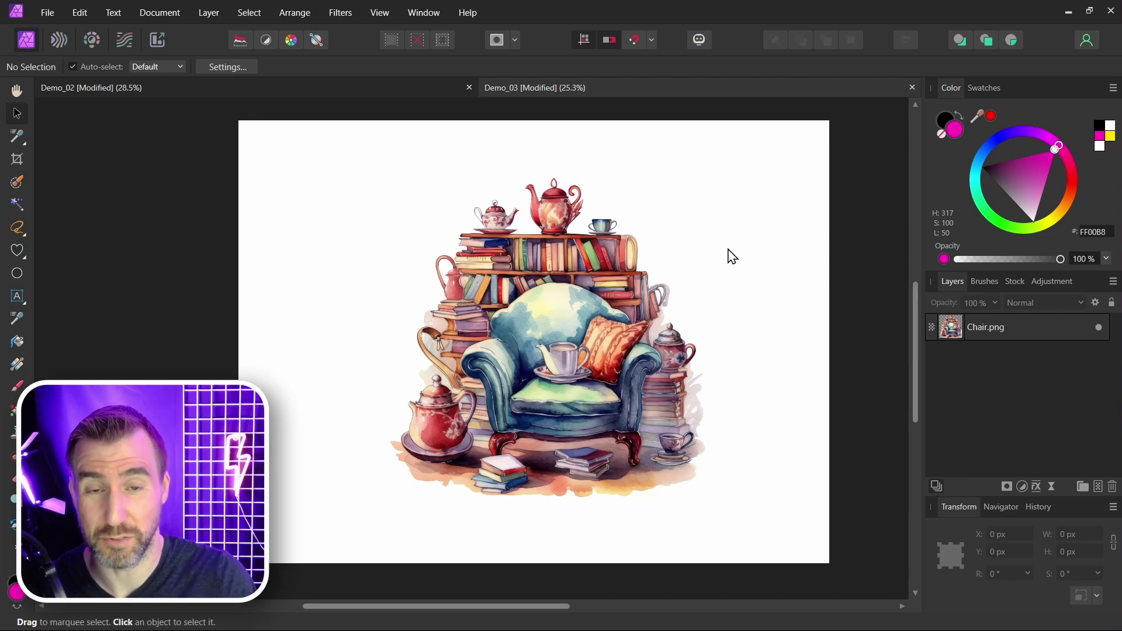
- Move the chair past the right page edge, Rasterize & Trim it, then drag it back
{"action": "key", "text": "ctrl+alt+a"}
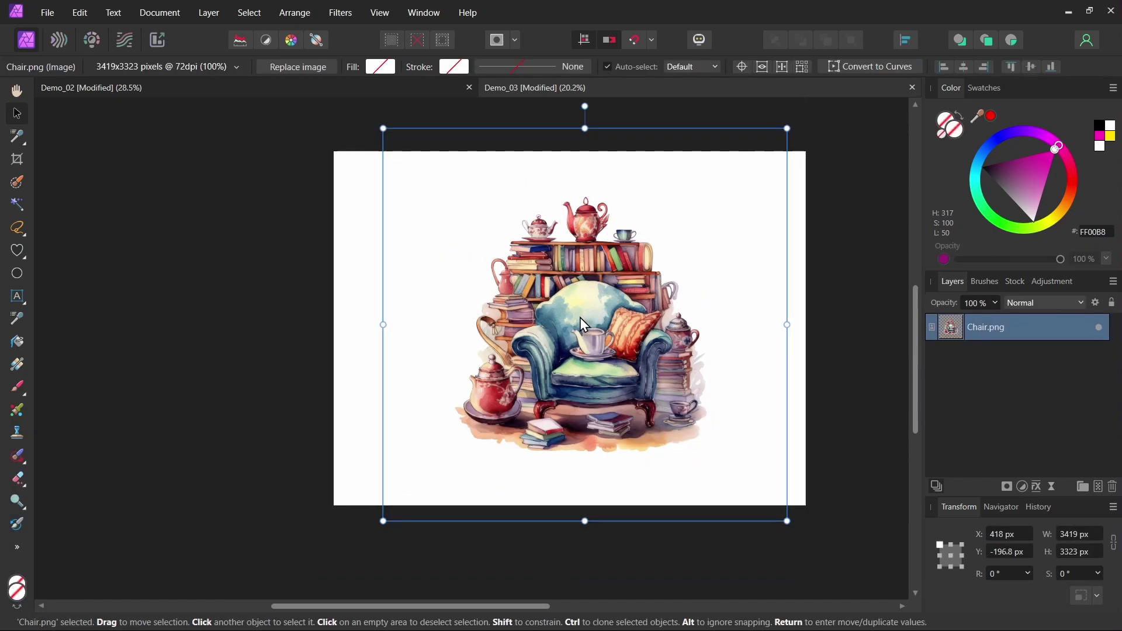
{"action": "left_click_drag", "start_coordinate": [580, 317], "coordinate": [768, 302]}
{"action": "scroll", "coordinate": [769, 303], "scroll_direction": "right", "scroll_amount": 3}
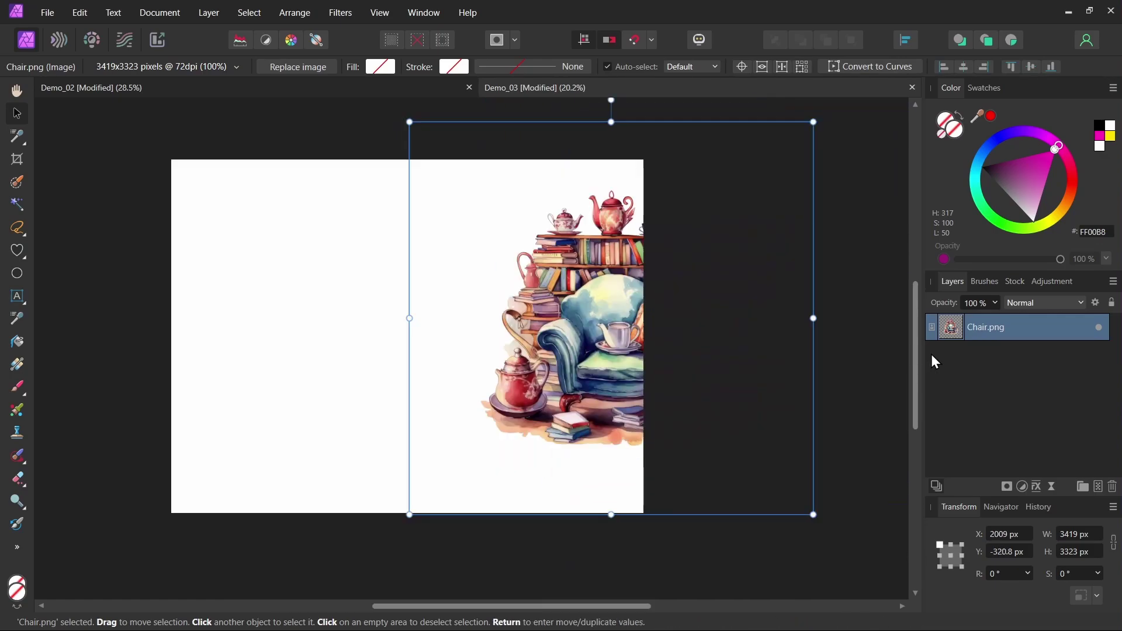
{"action": "right_click", "coordinate": [955, 330]}
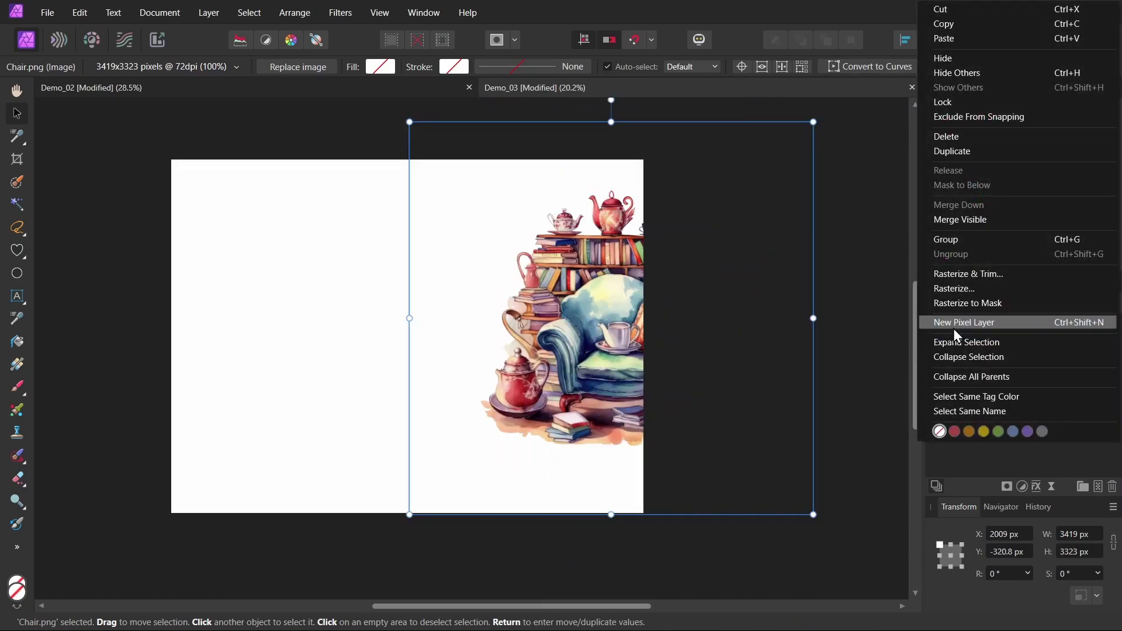
{"action": "left_click", "coordinate": [971, 273]}
{"action": "left_click_drag", "start_coordinate": [629, 256], "coordinate": [514, 275]}
{"action": "scroll", "coordinate": [514, 276], "scroll_direction": "up", "scroll_amount": 1}
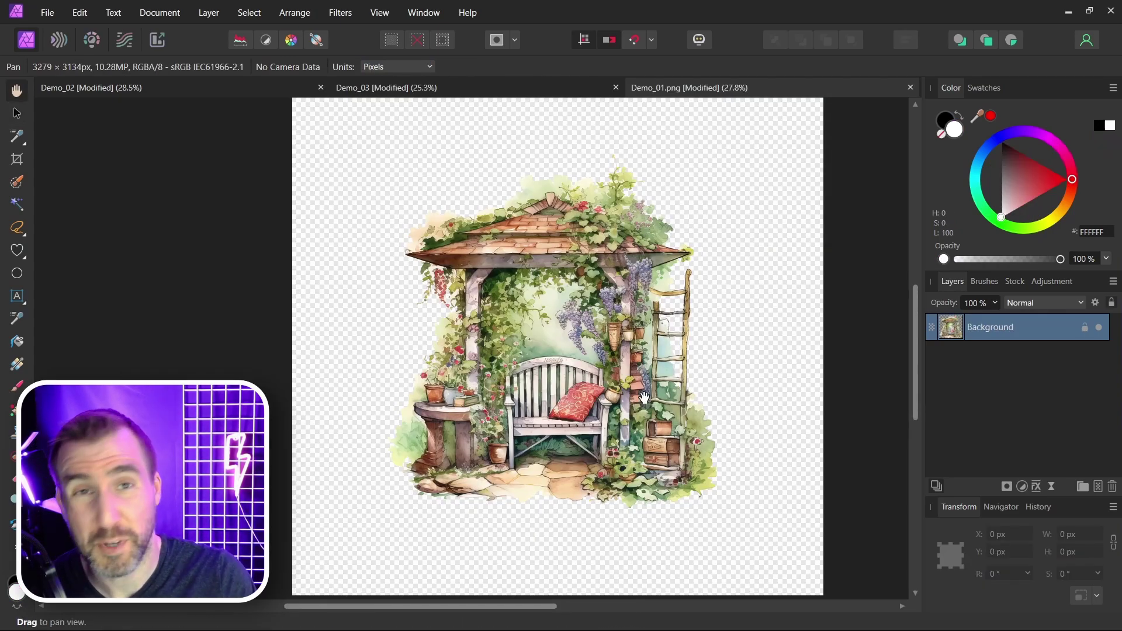
- Clip Demo_01.png's transparent canvas to the garden artwork at 2052×2184 px
{"action": "left_click", "coordinate": [159, 13]}
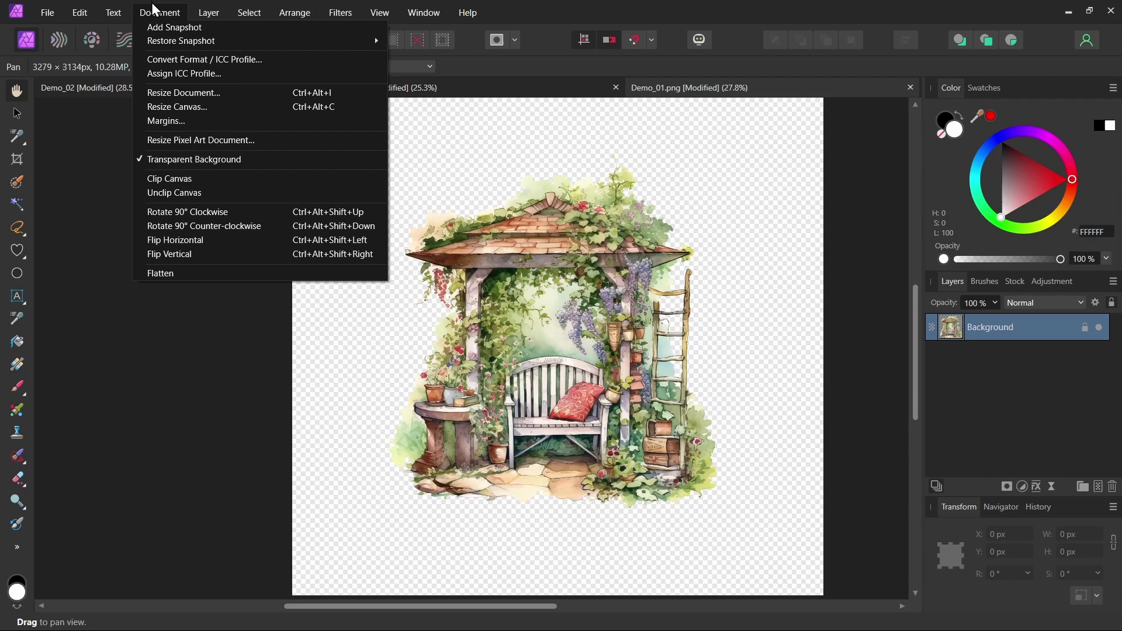
{"action": "left_click", "coordinate": [197, 180]}
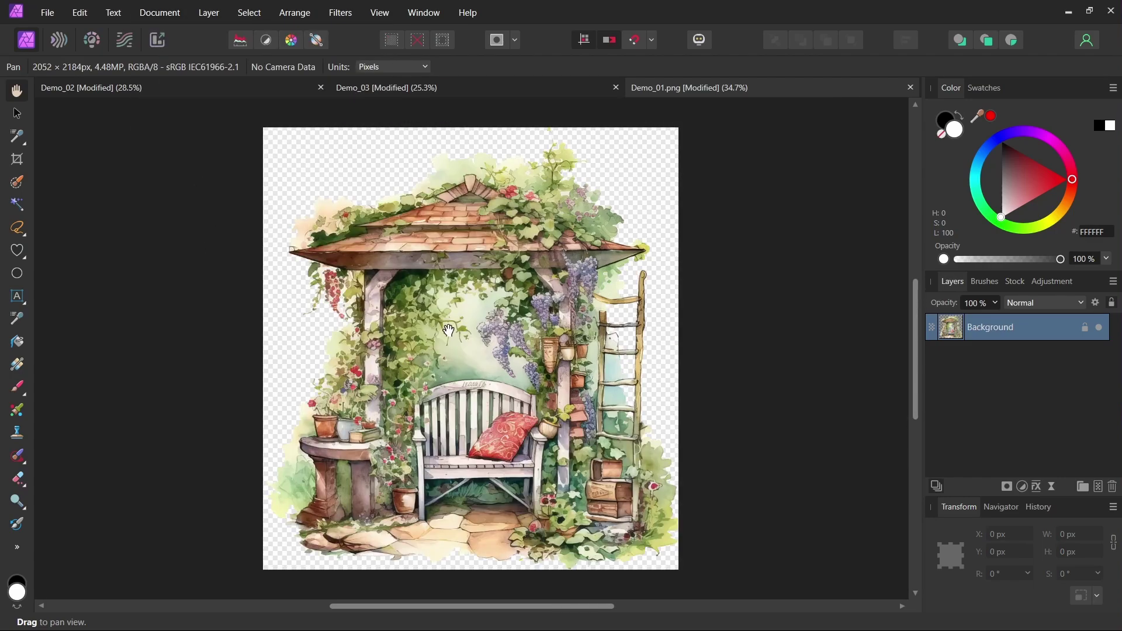